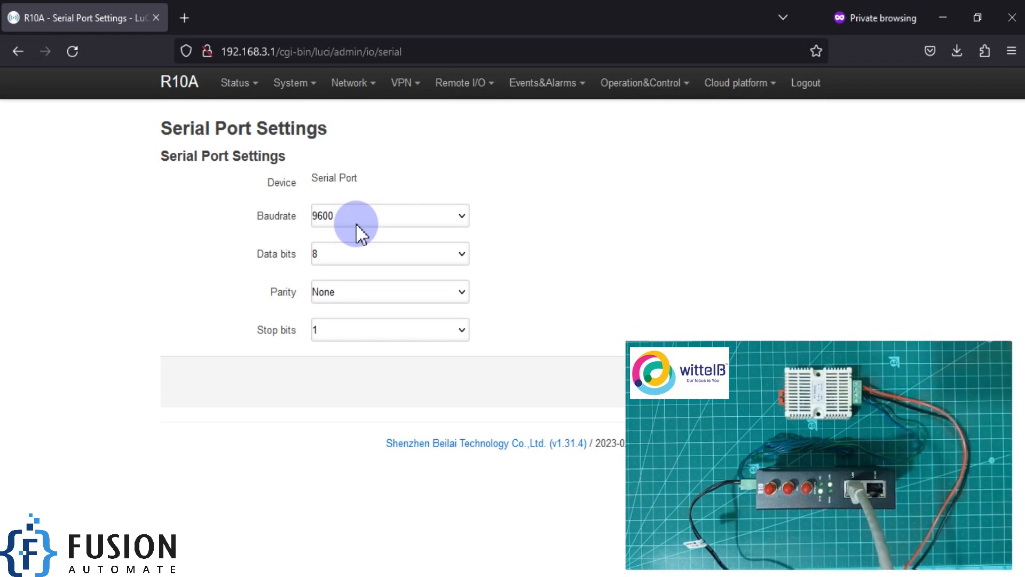
# Step: Save and apply the serial port settings and open the Modbus RTU to TCP page
pyautogui.moveTo(482, 12); pyautogui.dragTo(345, 34)
pyautogui.click(554, 406)
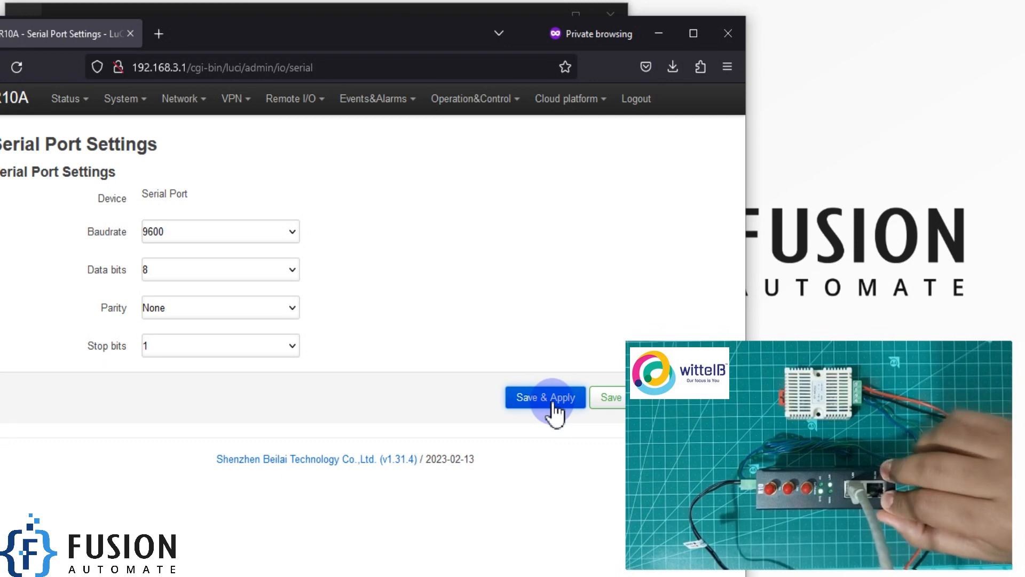
pyautogui.moveTo(292, 99)
pyautogui.click(342, 172)
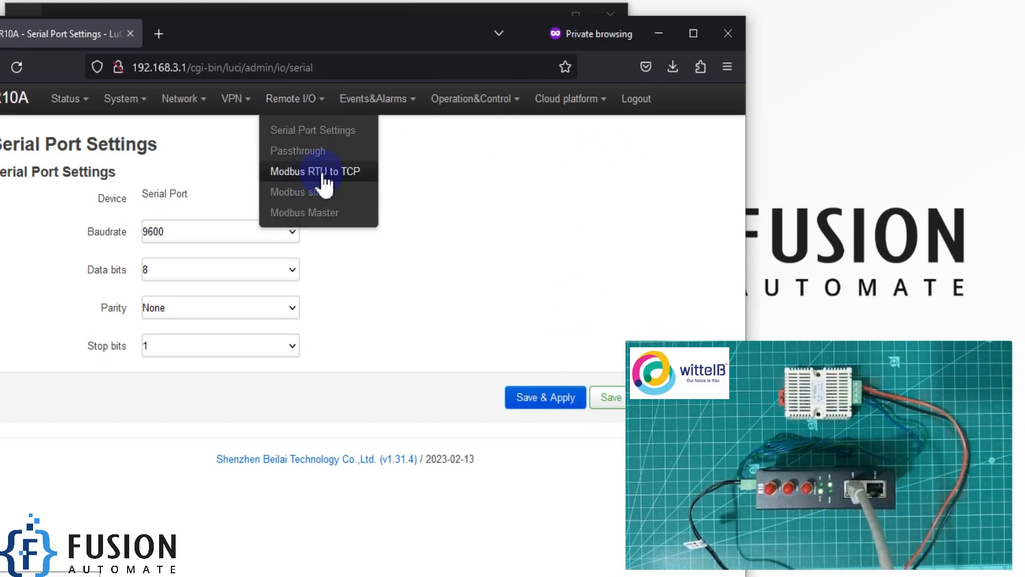
pyautogui.click(321, 172)
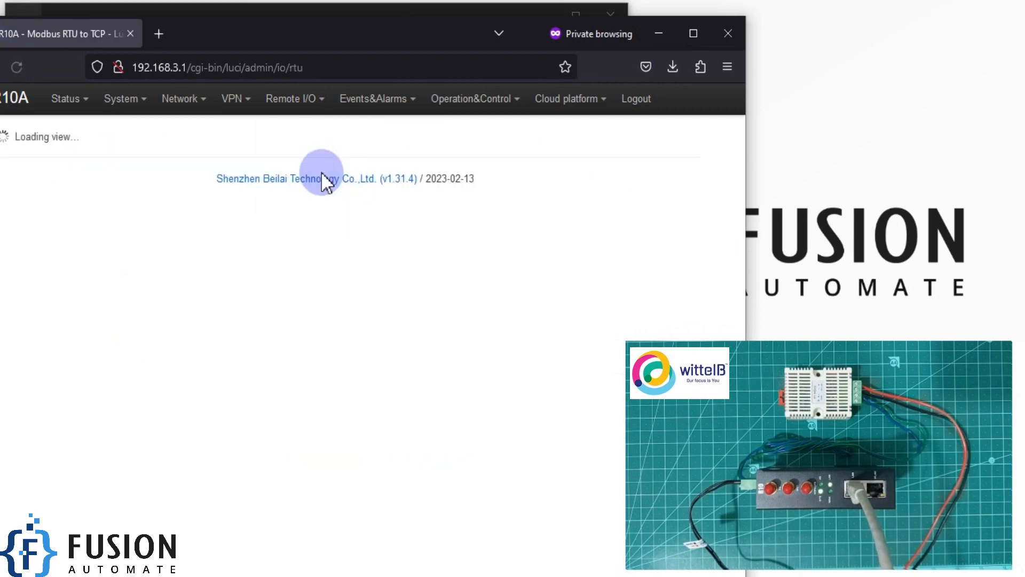
pyautogui.moveTo(389, 40); pyautogui.dragTo(512, 1)
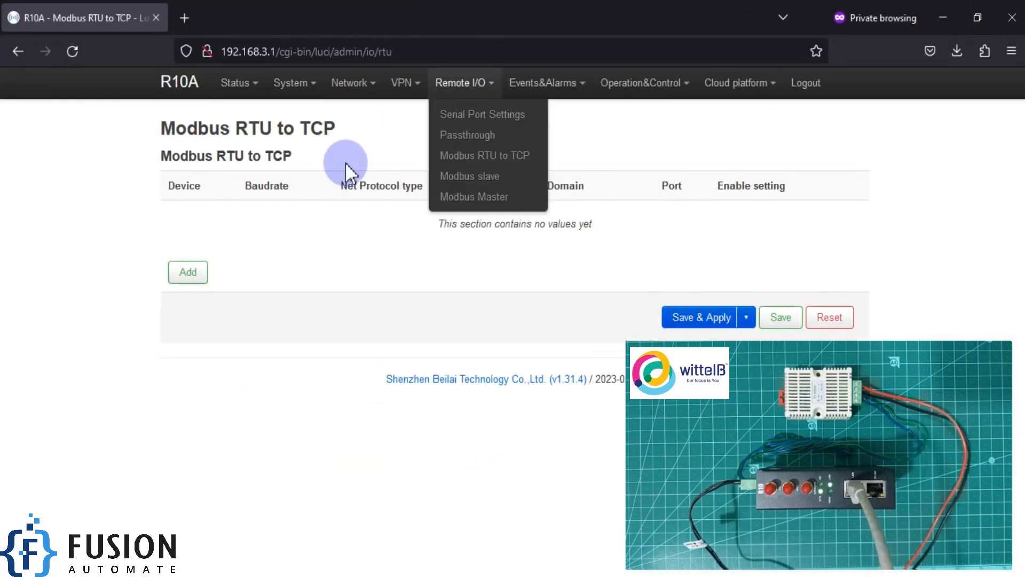
# Step: Look over the Modbus RTU to TCP page and check the device name in the Serial Port Settings
pyautogui.moveTo(230, 128); pyautogui.dragTo(357, 136)
pyautogui.click(240, 219)
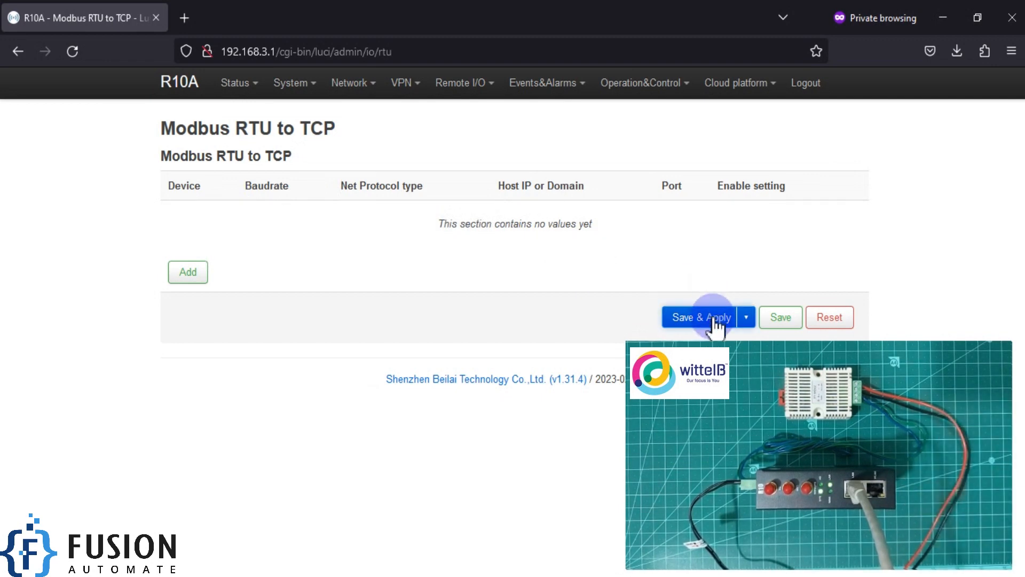
pyautogui.click(203, 286)
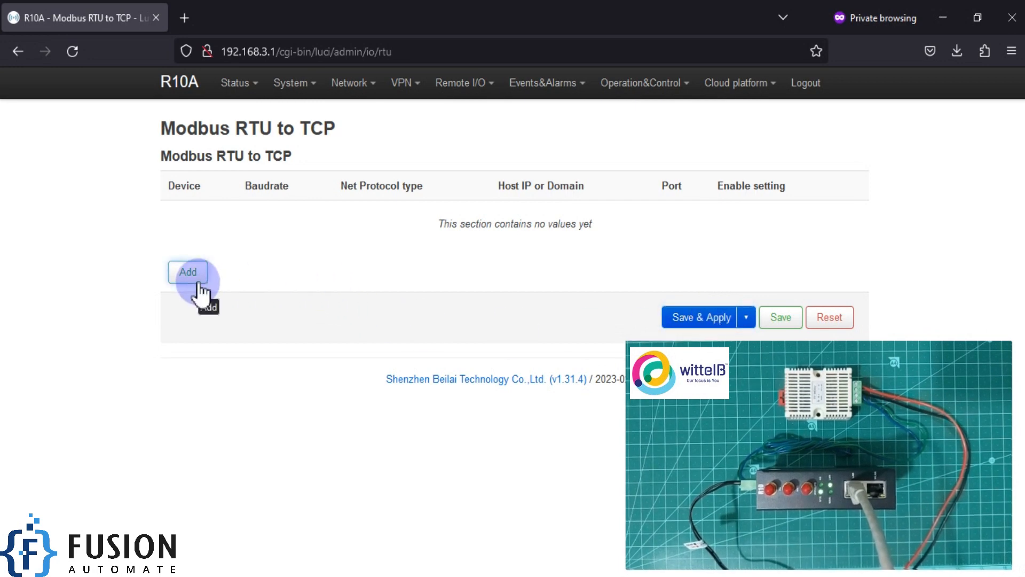
pyautogui.moveTo(459, 85)
pyautogui.click(462, 117)
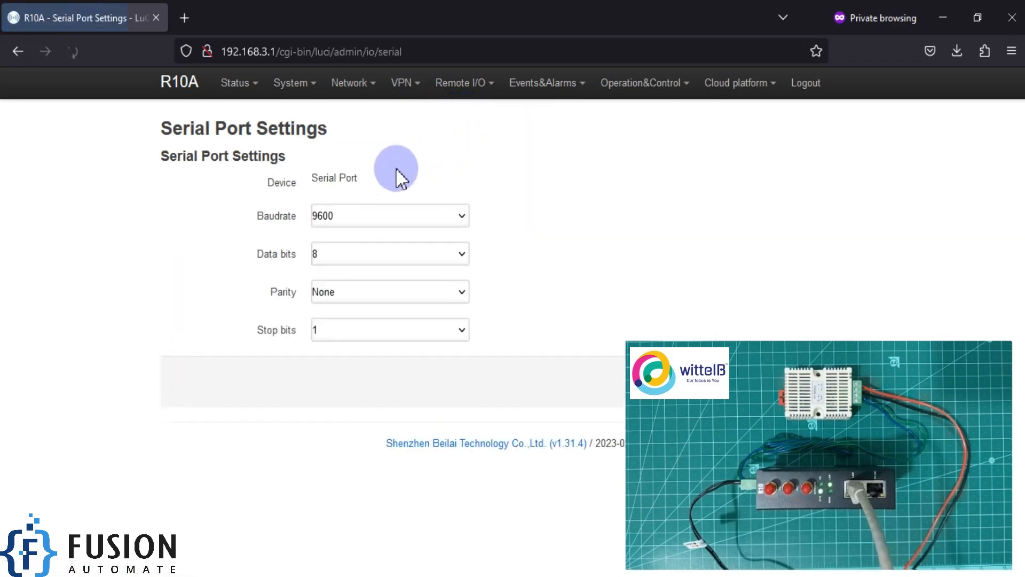
pyautogui.click(315, 178)
pyautogui.moveTo(315, 177); pyautogui.dragTo(360, 176)
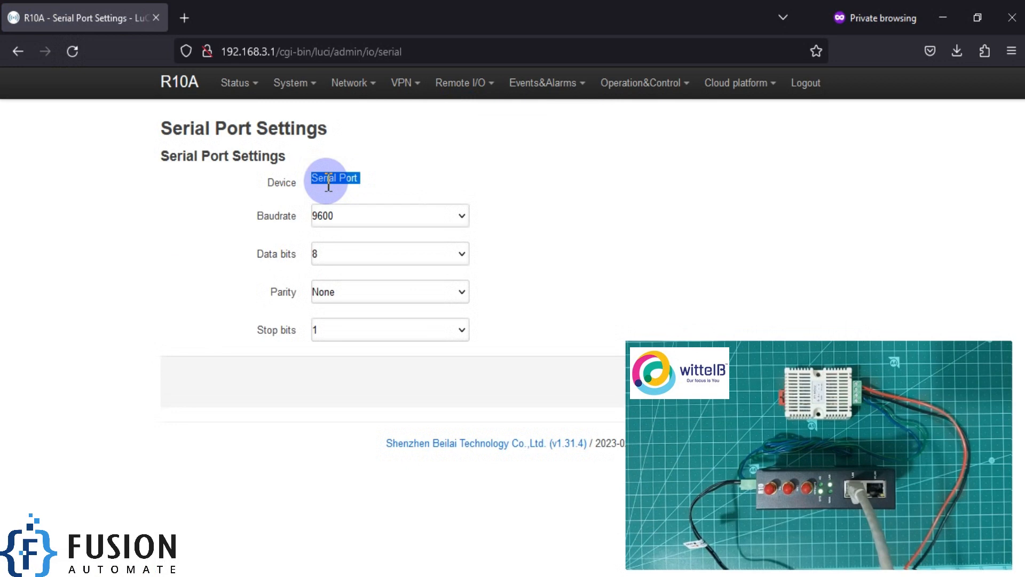
# Step: Add a Modbus RTU to TCP entry for the Serial Port device with TCP Server as the net protocol type
pyautogui.moveTo(463, 88)
pyautogui.click(481, 156)
pyautogui.click(203, 272)
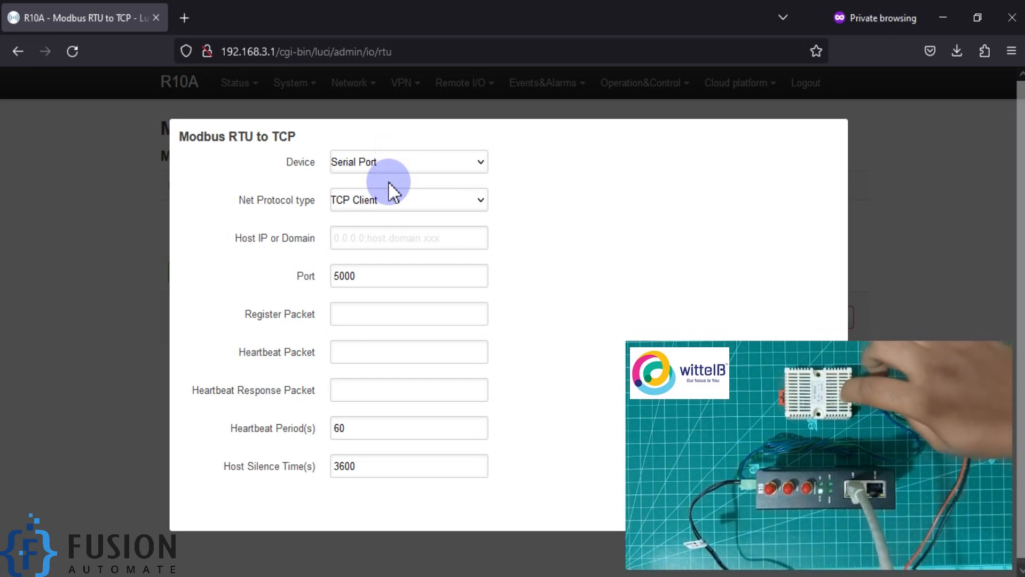
pyautogui.click(389, 200)
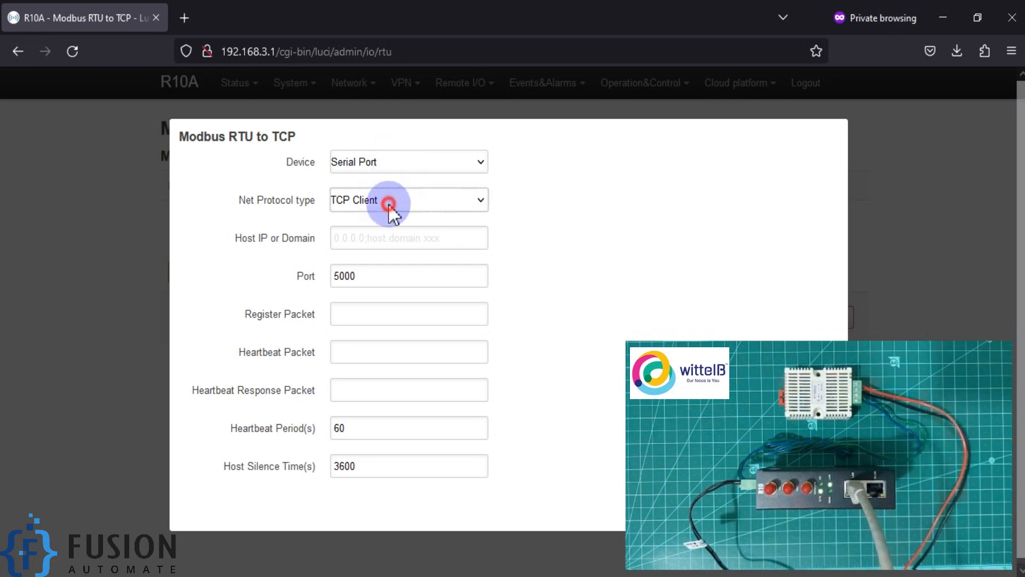
pyautogui.click(388, 220)
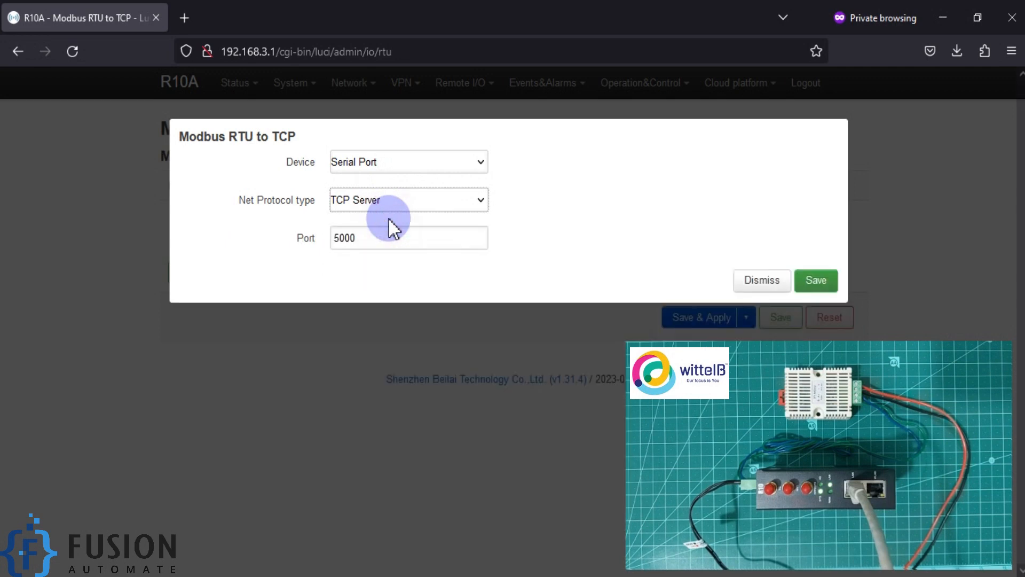
# Step: Set the new TCP Server entry's port to 6000 and save the entry
pyautogui.moveTo(383, 237); pyautogui.dragTo(264, 231)
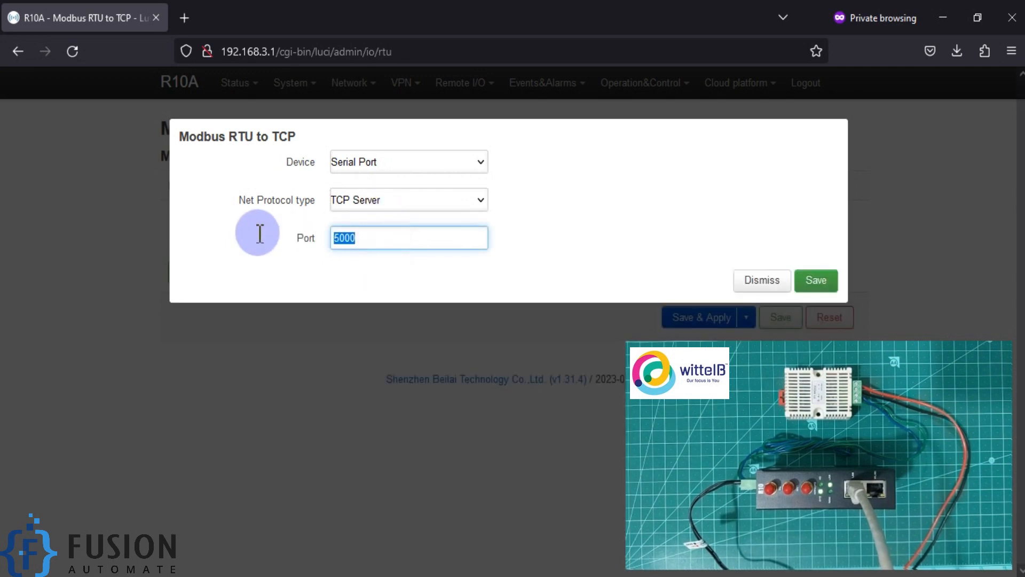
pyautogui.write('6000')
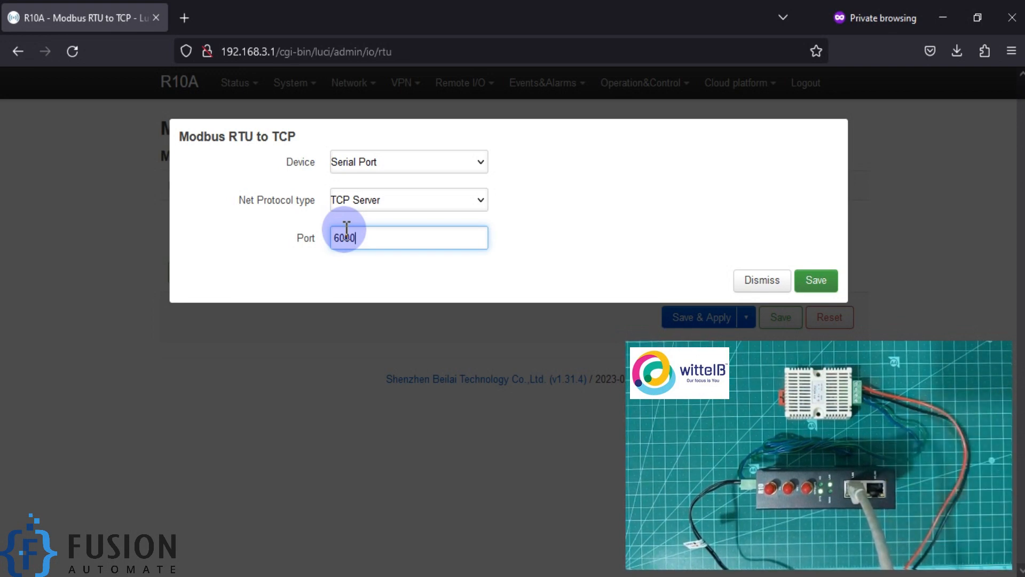
pyautogui.click(814, 281)
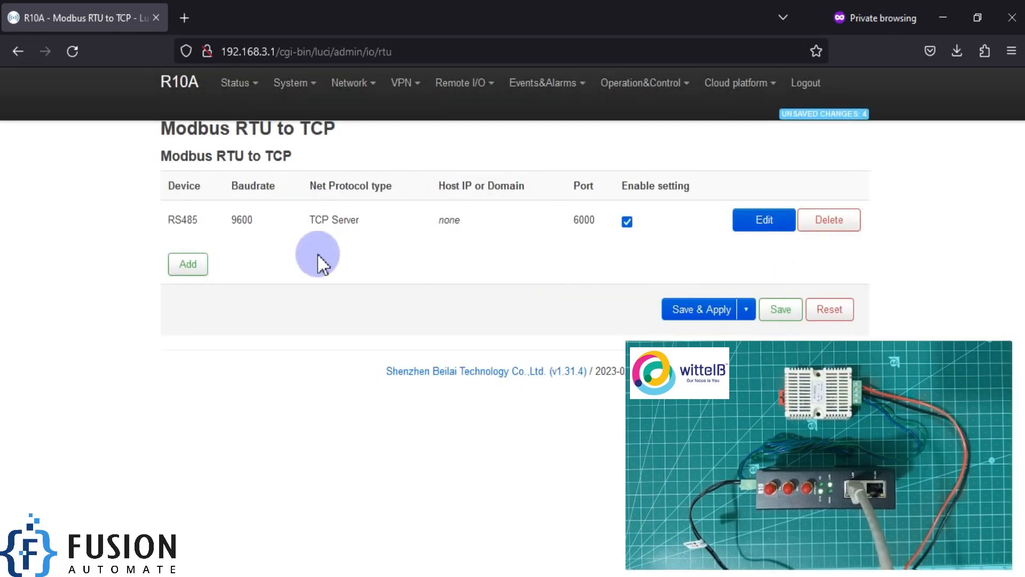
# Step: Review the new RS485 entry and its unsaved configuration changes, and save and apply them
pyautogui.doubleClick(178, 219)
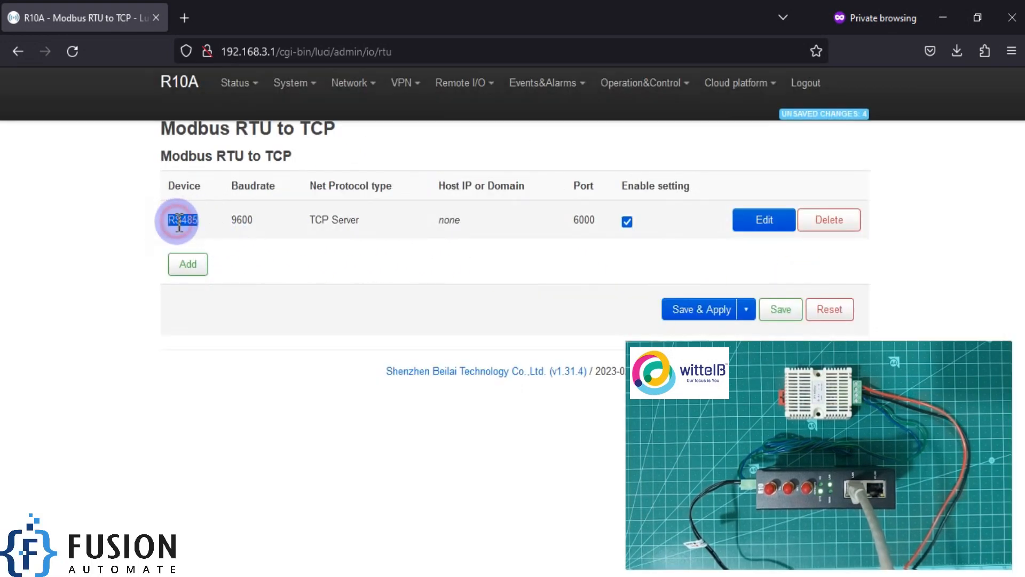
pyautogui.doubleClick(241, 220)
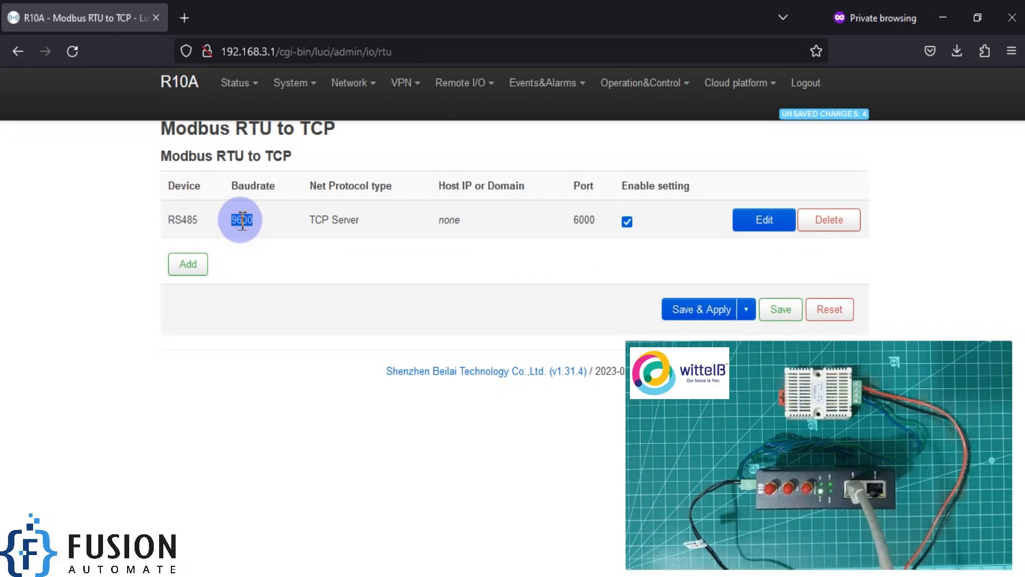
pyautogui.doubleClick(322, 219)
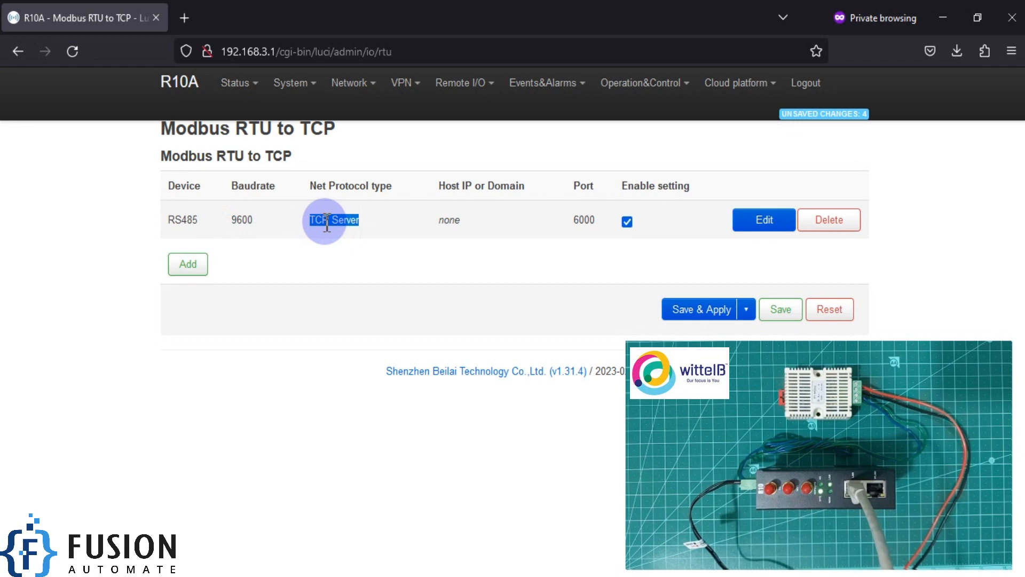
pyautogui.doubleClick(587, 220)
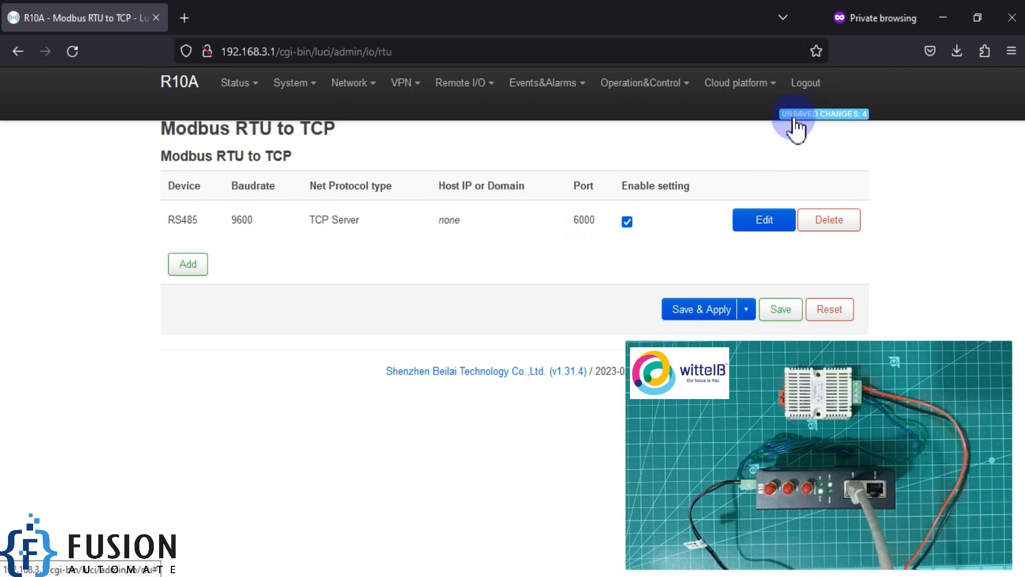
pyautogui.click(851, 118)
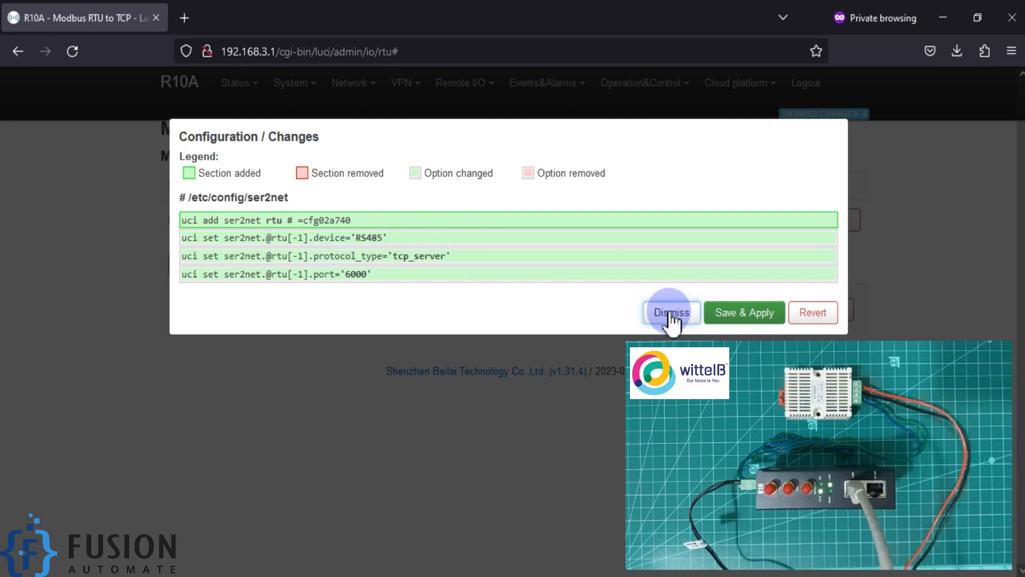
pyautogui.click(745, 314)
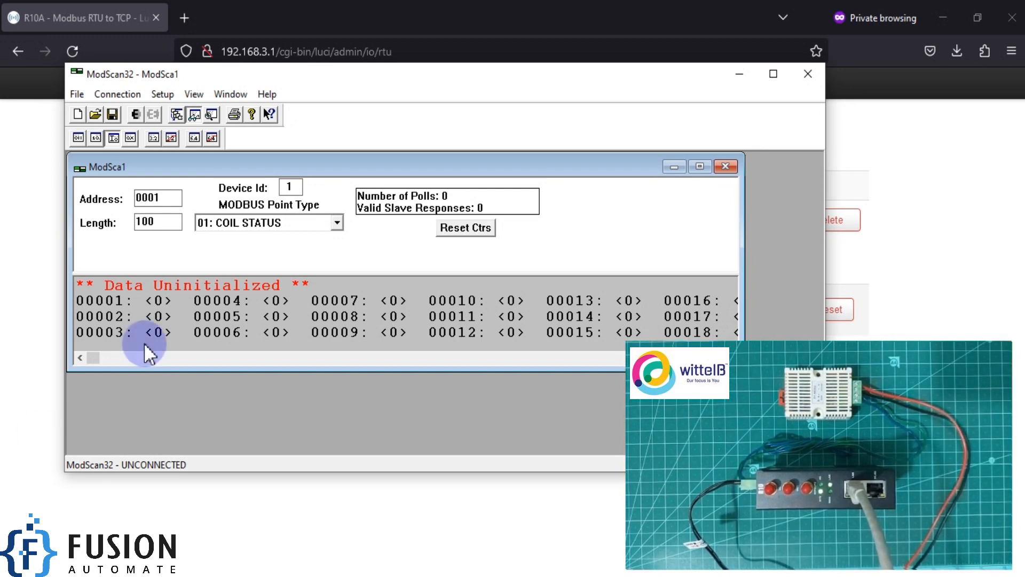
# Step: In ModScan32, set the Modbus point type to 04: INPUT REGISTER, the length to 2 and the address to 2
pyautogui.click(282, 221)
pyautogui.click(245, 273)
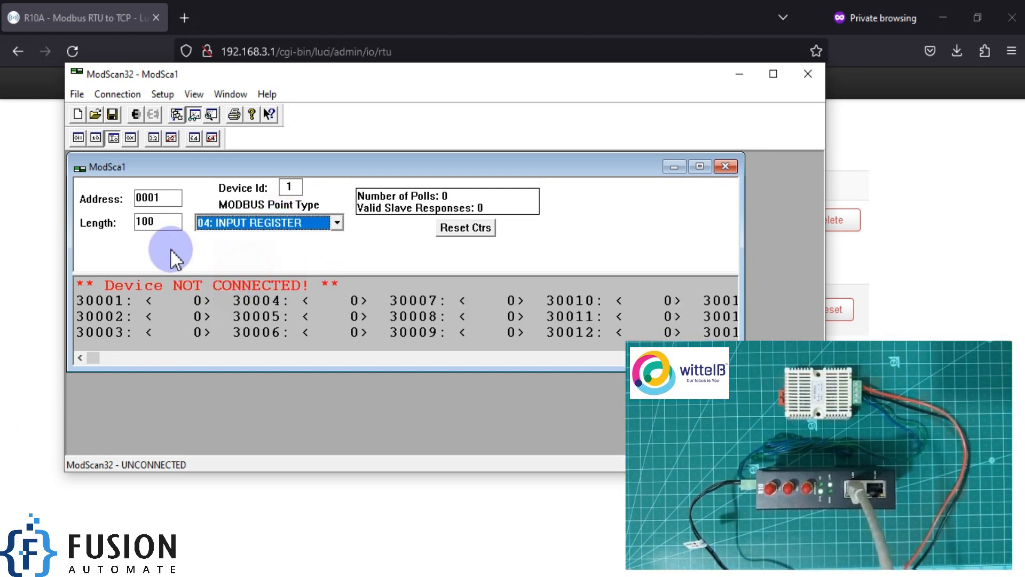
pyautogui.moveTo(171, 222); pyautogui.dragTo(75, 206)
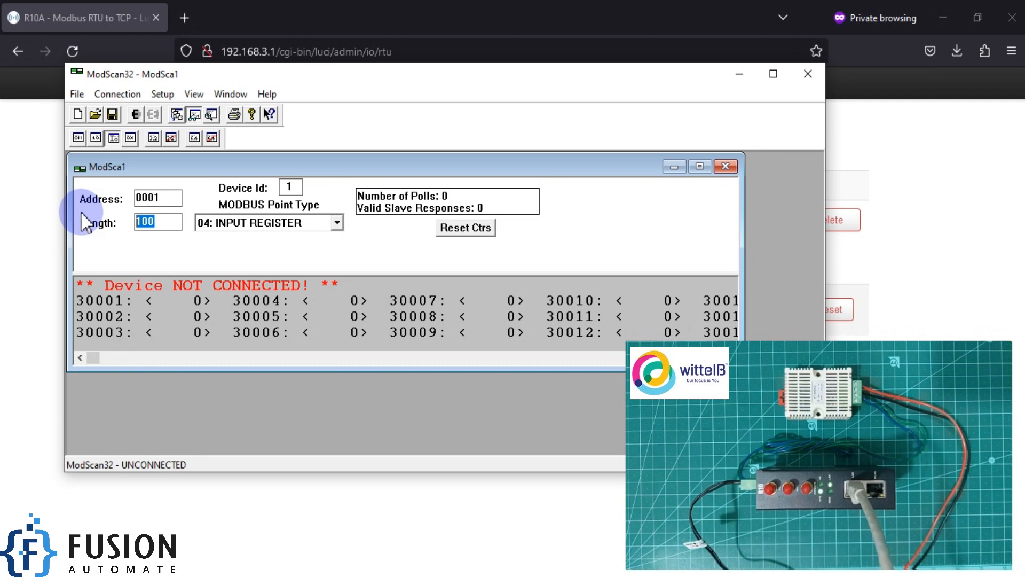
pyautogui.write('2')
pyautogui.moveTo(154, 200); pyautogui.dragTo(138, 200)
pyautogui.write('2')
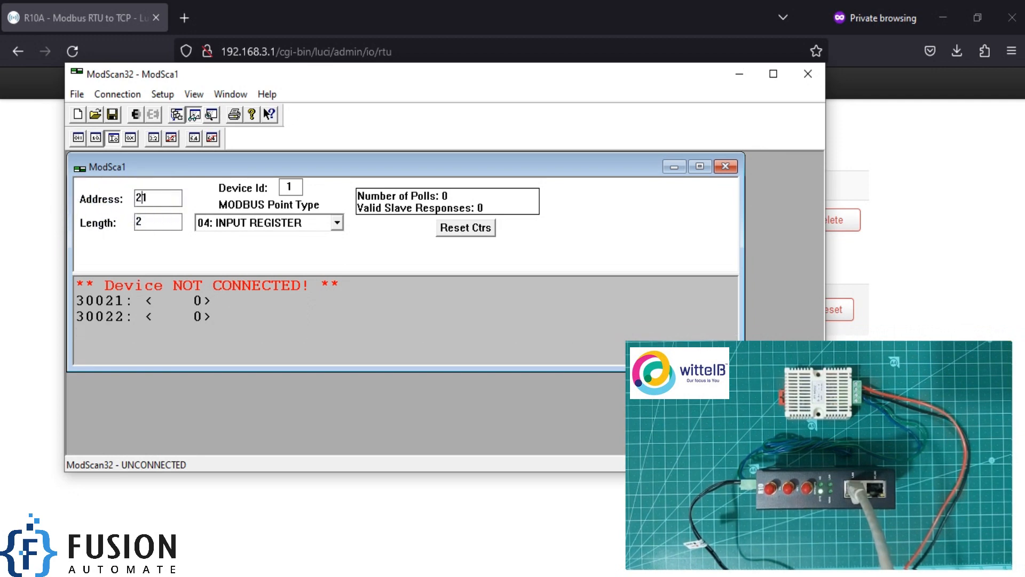
pyautogui.press('Delete')
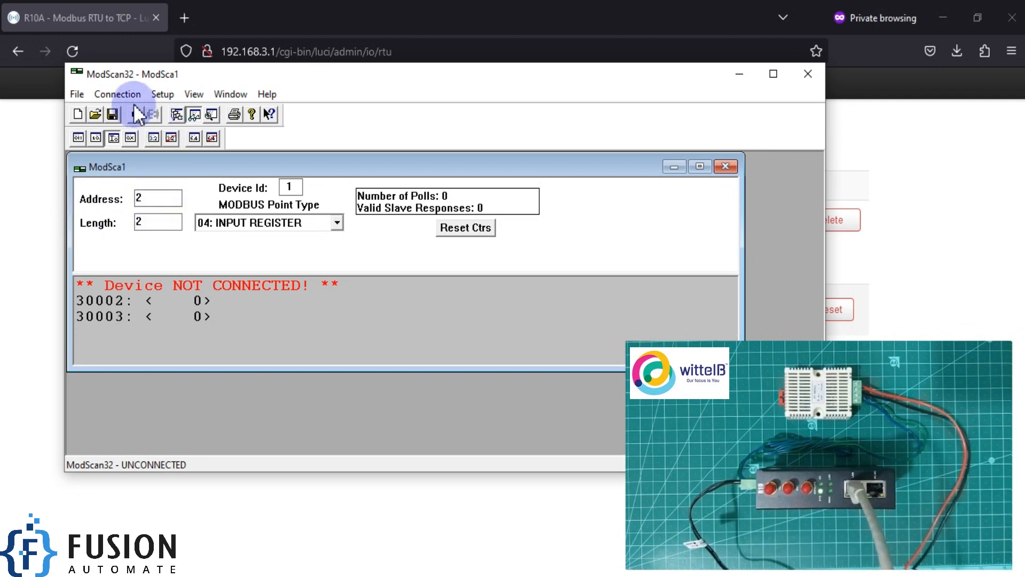
# Step: Try to connect ModScan32 to the remote modbusTCP Server at 192.168.3.1 on service port 6000, checking the port against the gateway entry
pyautogui.click(119, 94)
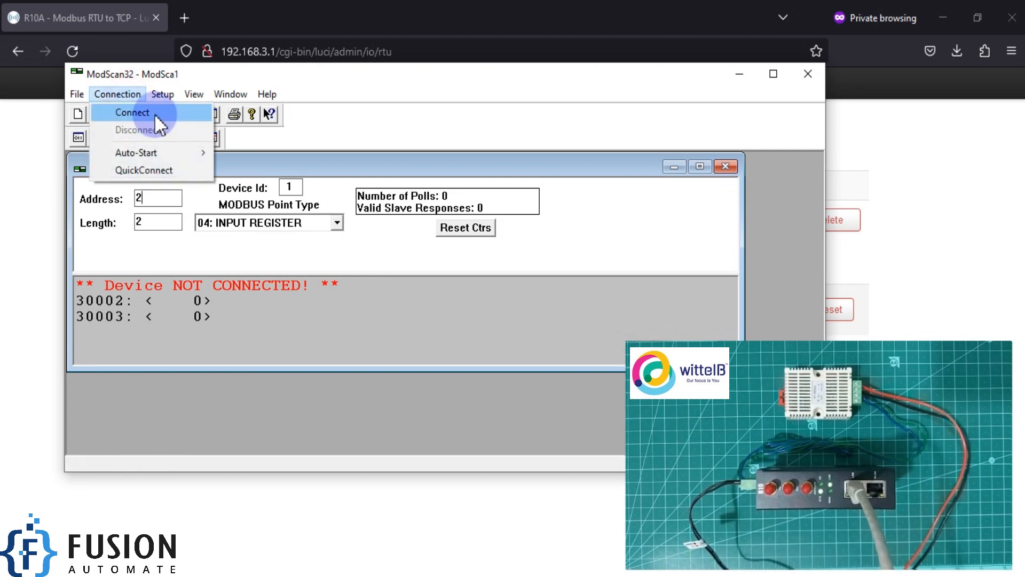
pyautogui.click(155, 114)
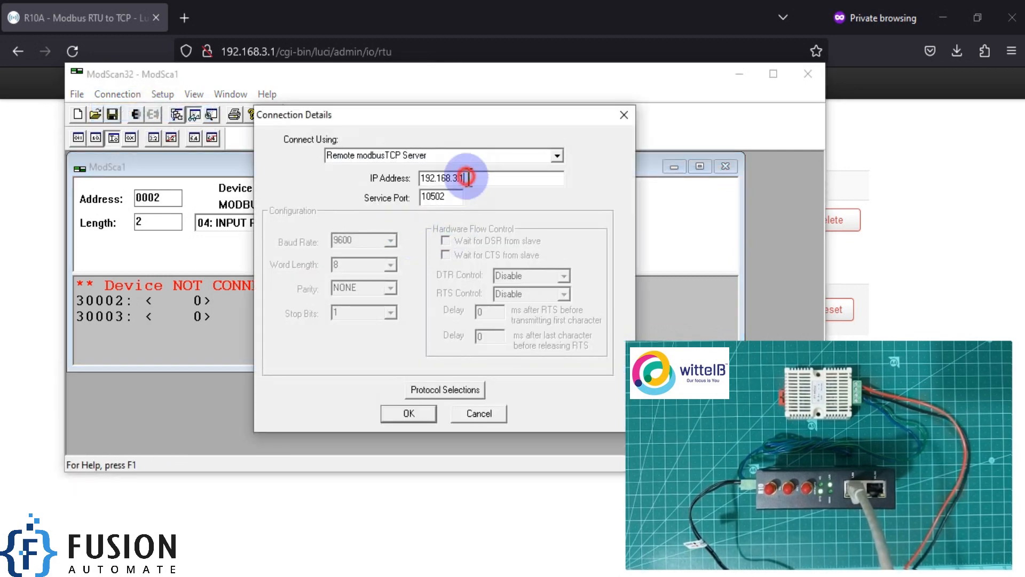
pyautogui.moveTo(464, 177); pyautogui.dragTo(399, 177)
pyautogui.moveTo(460, 196); pyautogui.dragTo(379, 203)
pyautogui.write('6000')
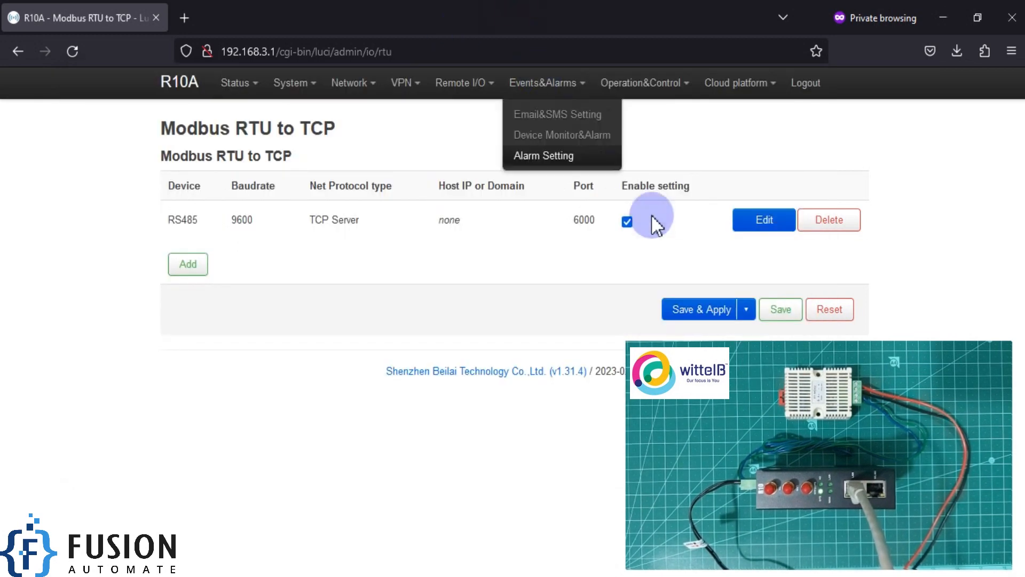
pyautogui.doubleClick(582, 219)
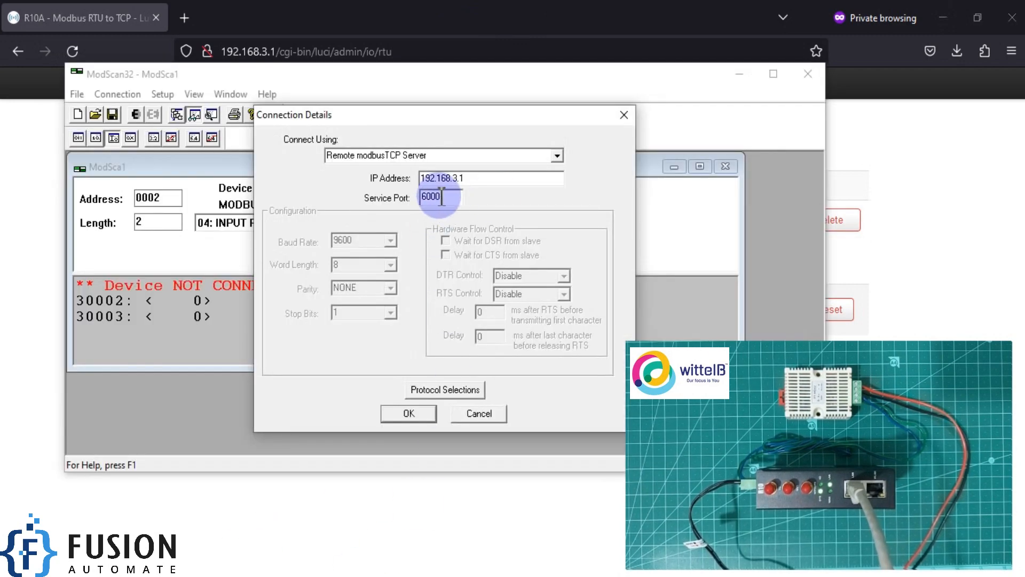
pyautogui.click(397, 414)
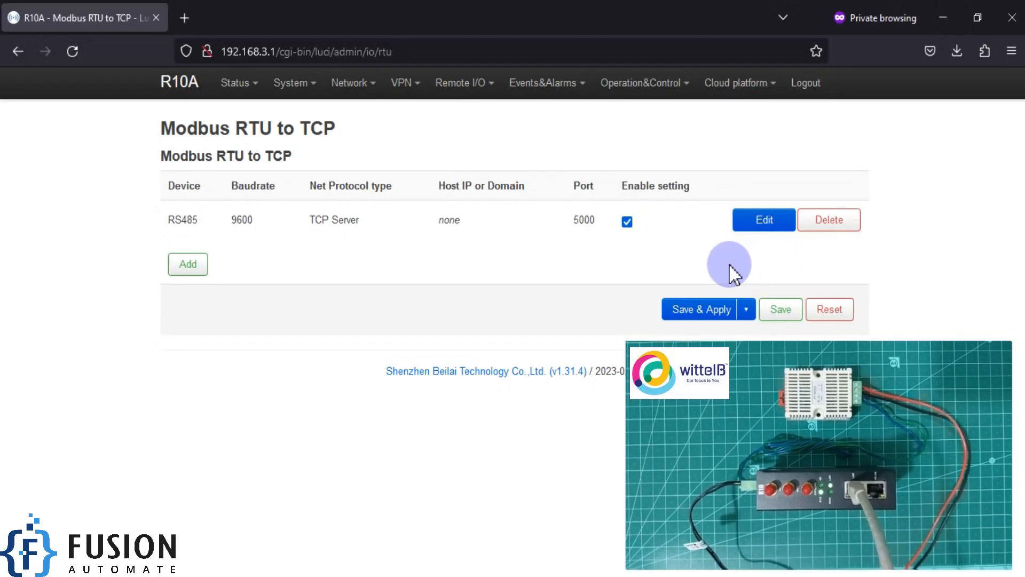
# Step: Check the port of the gateway's RS485 entry and connect ModScan32 to the remote modbusTCP Server at 192.168.3.1 on service port 5000
pyautogui.doubleClick(584, 220)
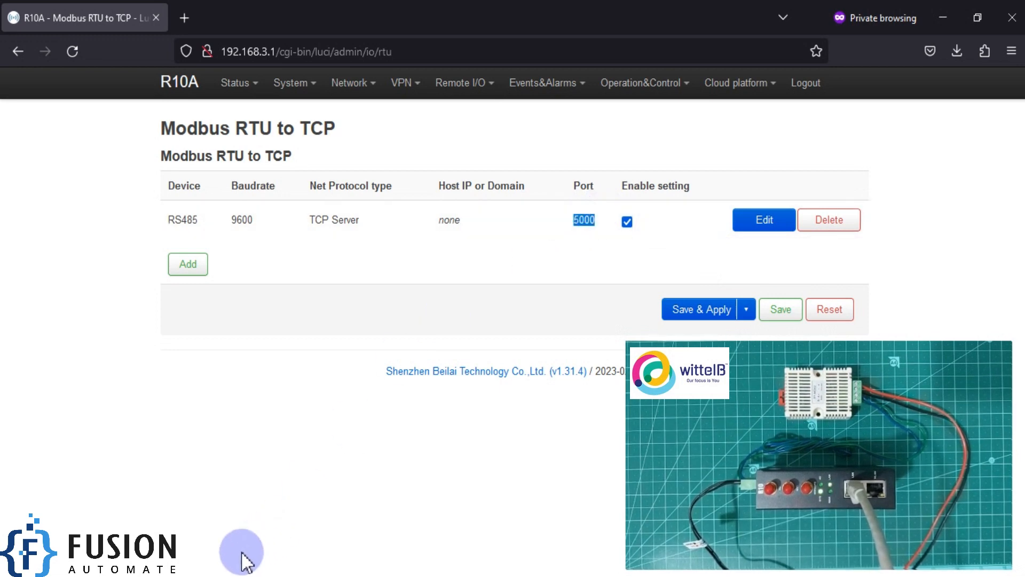
pyautogui.click(241, 575)
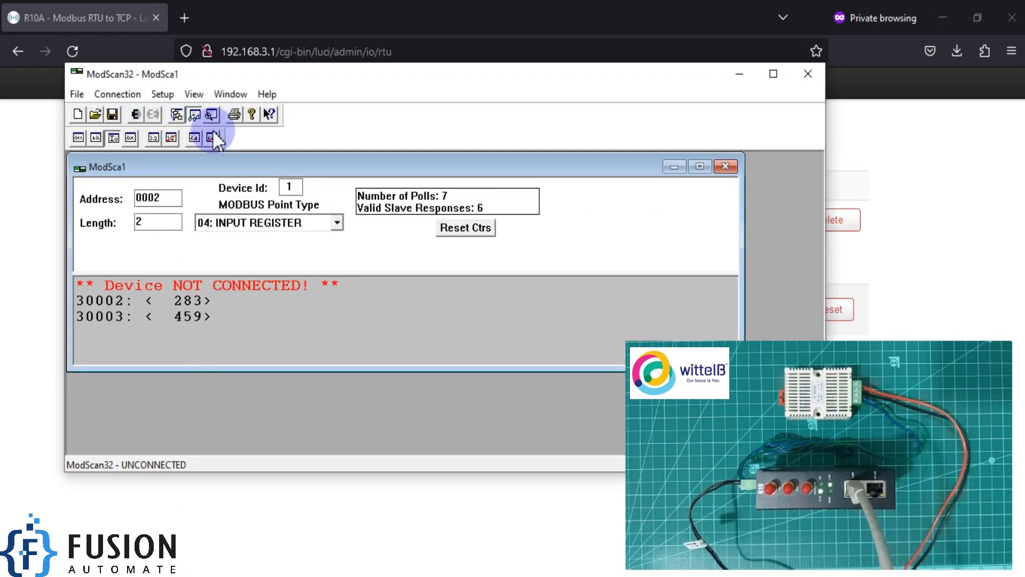
pyautogui.click(116, 99)
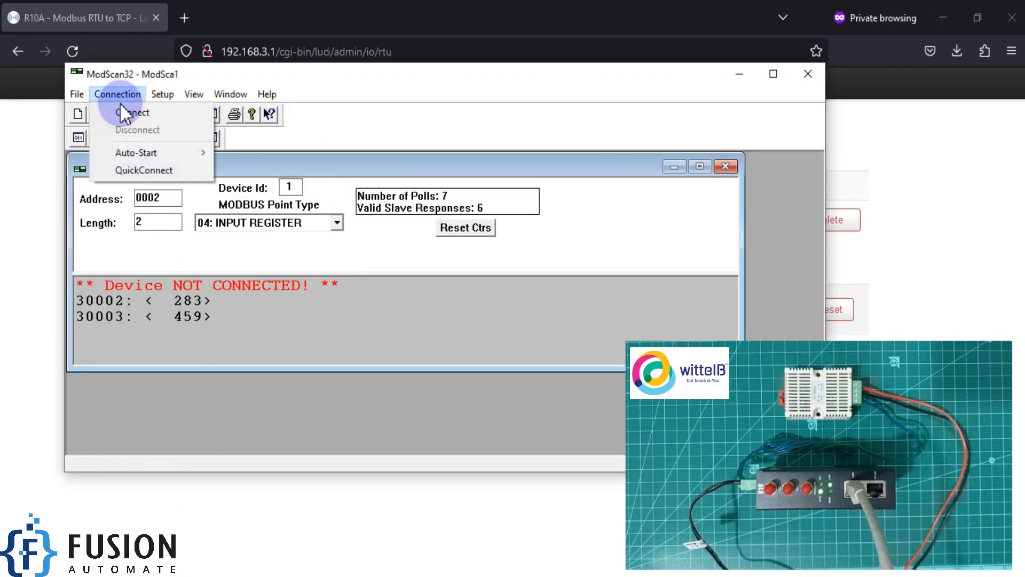
pyautogui.click(144, 112)
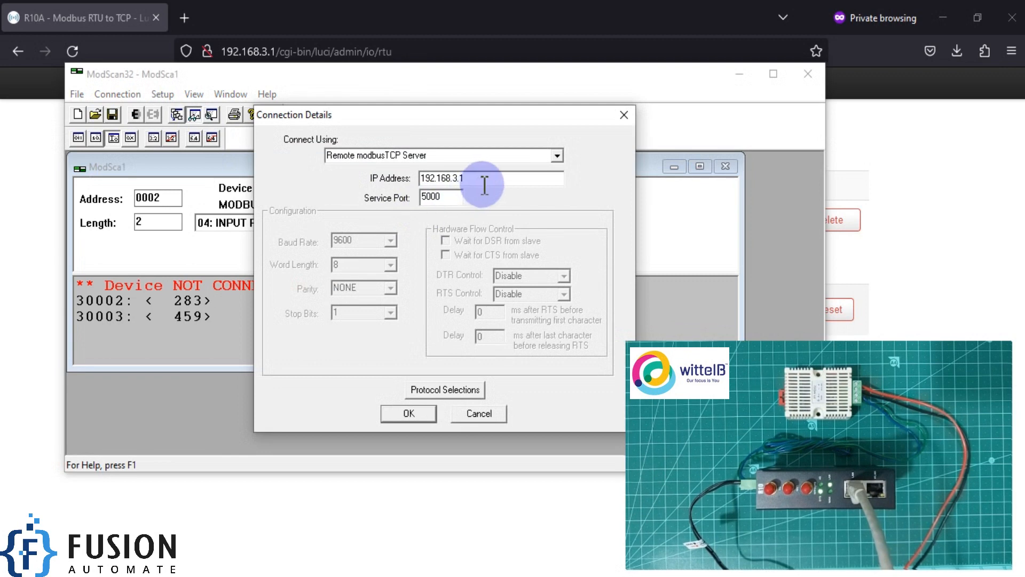
pyautogui.moveTo(484, 185); pyautogui.dragTo(398, 188)
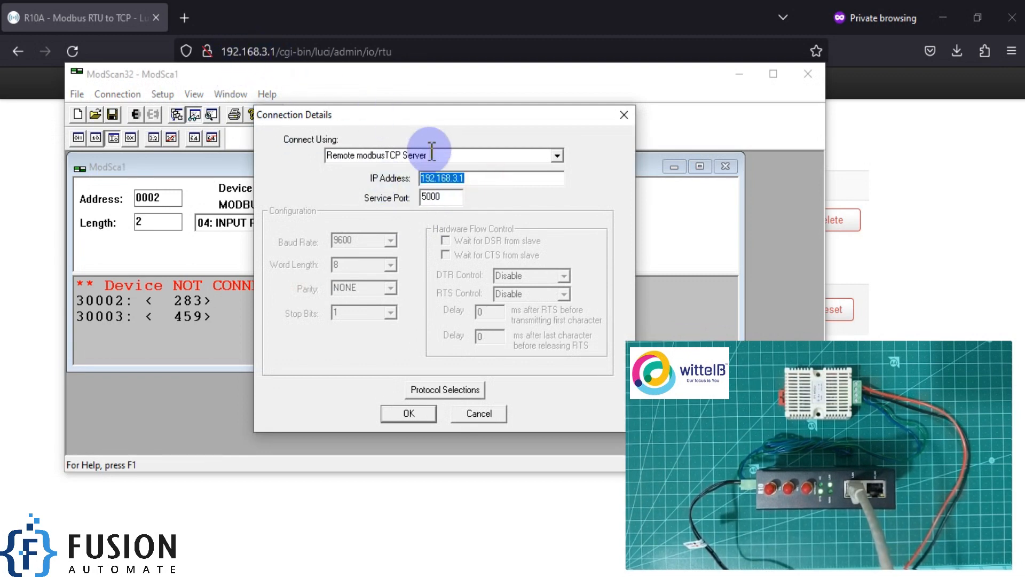
pyautogui.moveTo(453, 199); pyautogui.dragTo(378, 197)
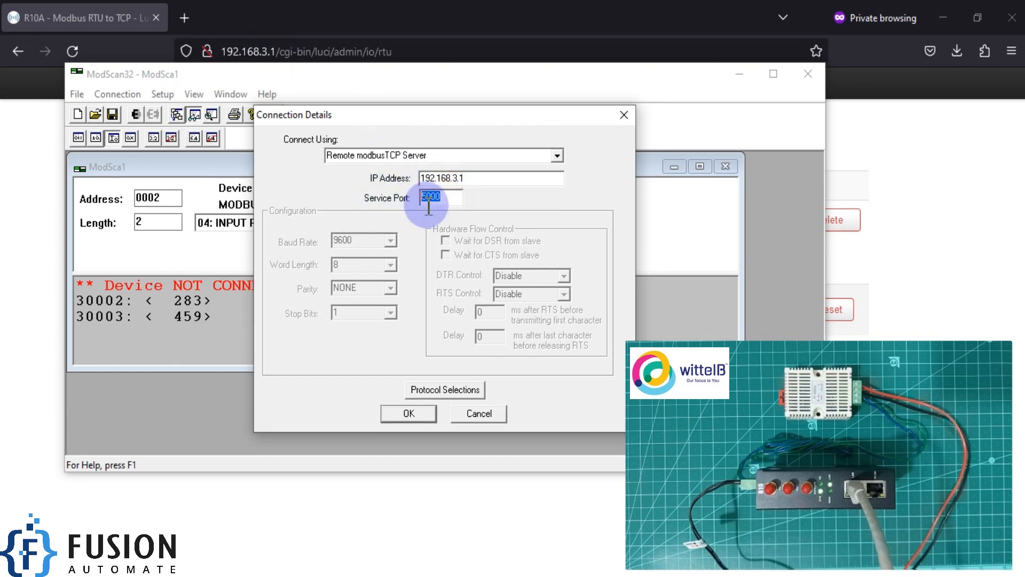
pyautogui.click(409, 414)
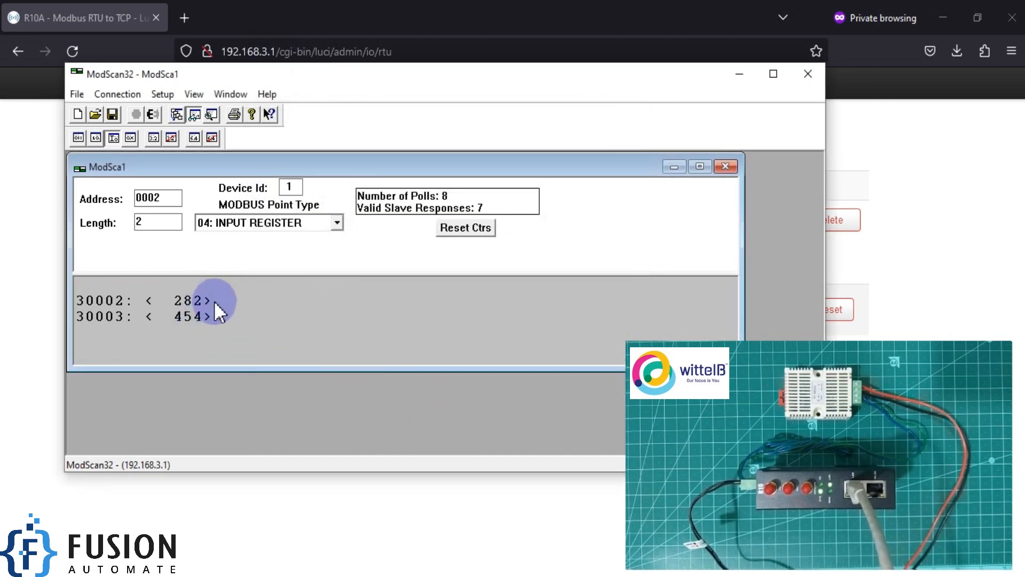
# Step: Maximize the ModSca1 document window, reset its poll counters and examine the input register readings for device ID 1
pyautogui.doubleClick(422, 167)
pyautogui.click(449, 202)
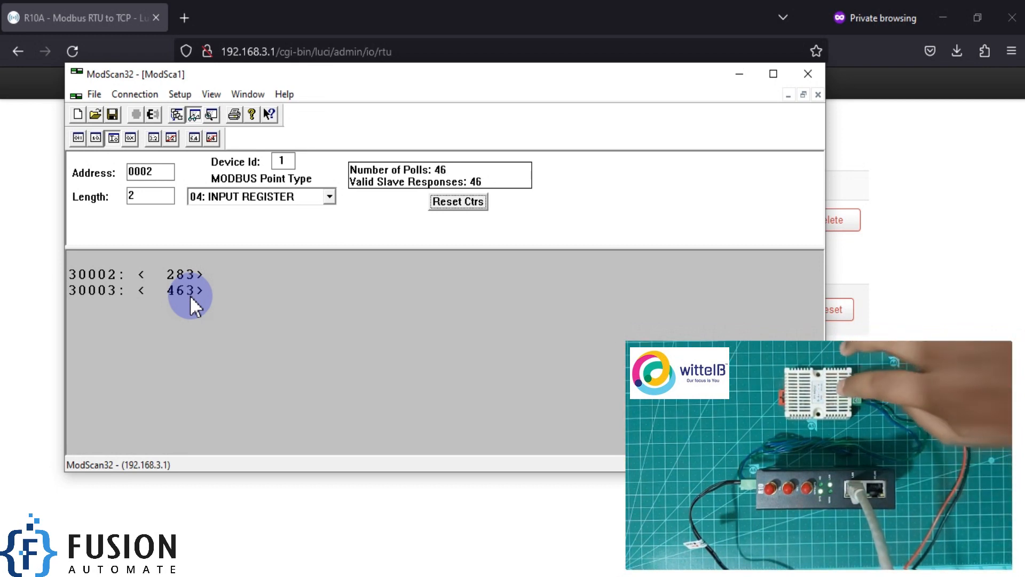
pyautogui.doubleClick(289, 162)
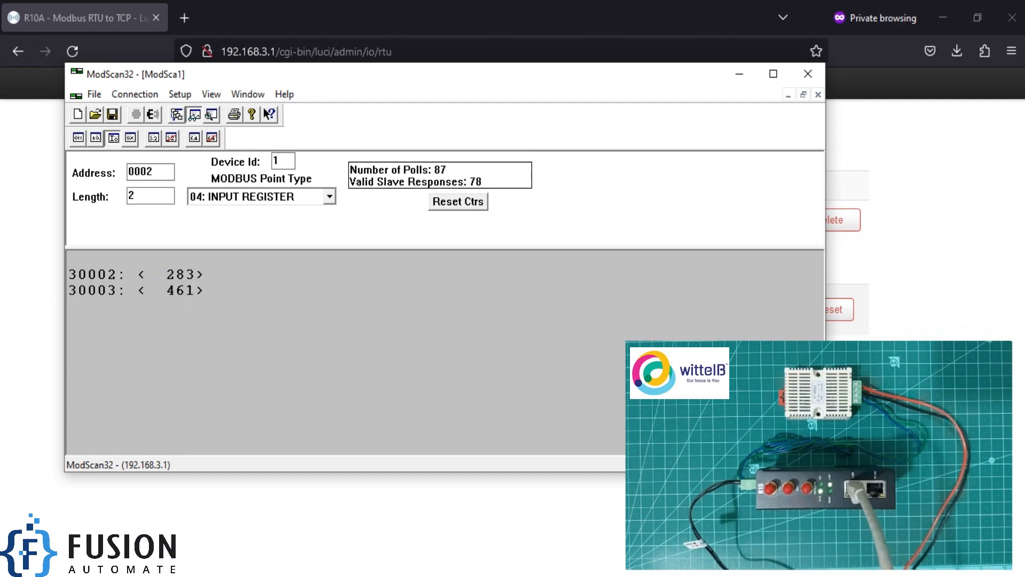
# Step: Review the R10A wiring diagram in the image viewer and the gateway's Serial Port Settings in the browser
pyautogui.click(180, 575)
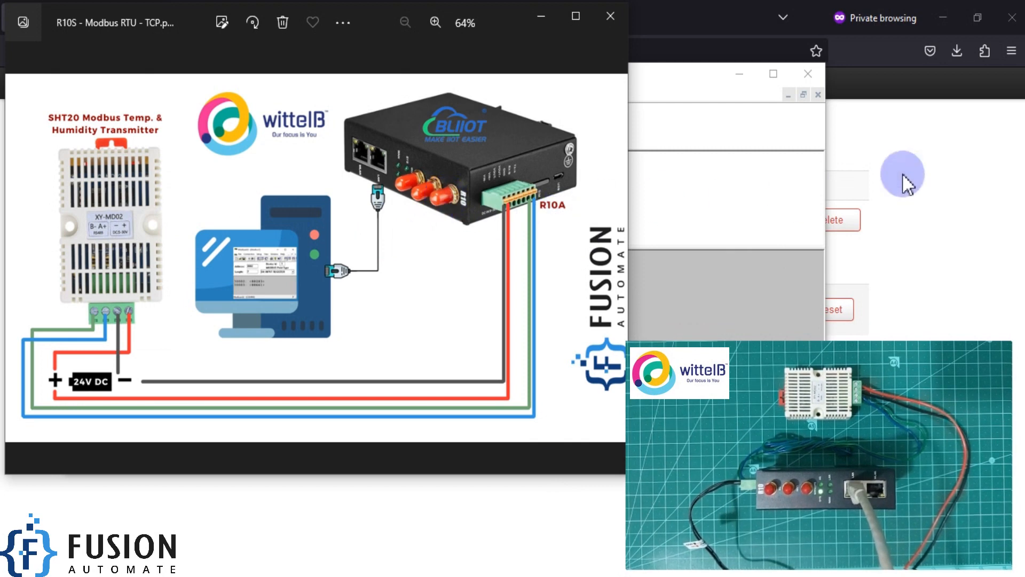
pyautogui.click(926, 176)
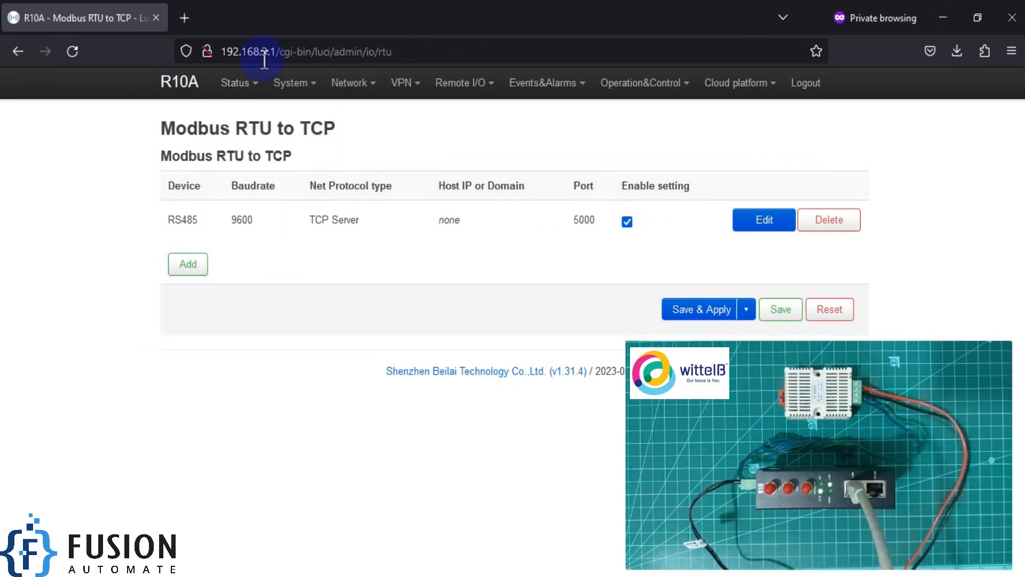
pyautogui.moveTo(451, 85)
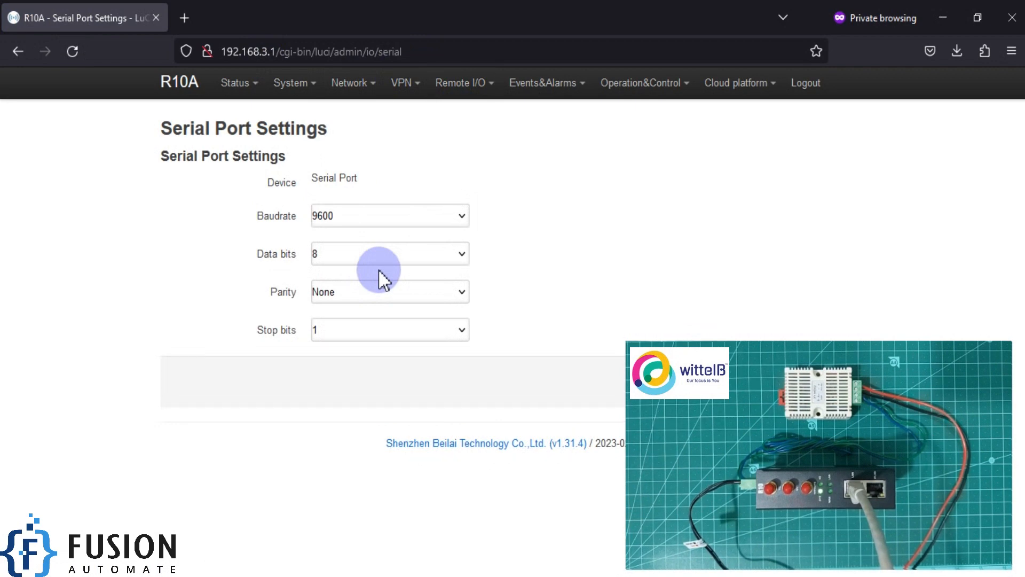
pyautogui.doubleClick(673, 12)
pyautogui.moveTo(486, 17); pyautogui.dragTo(181, 21)
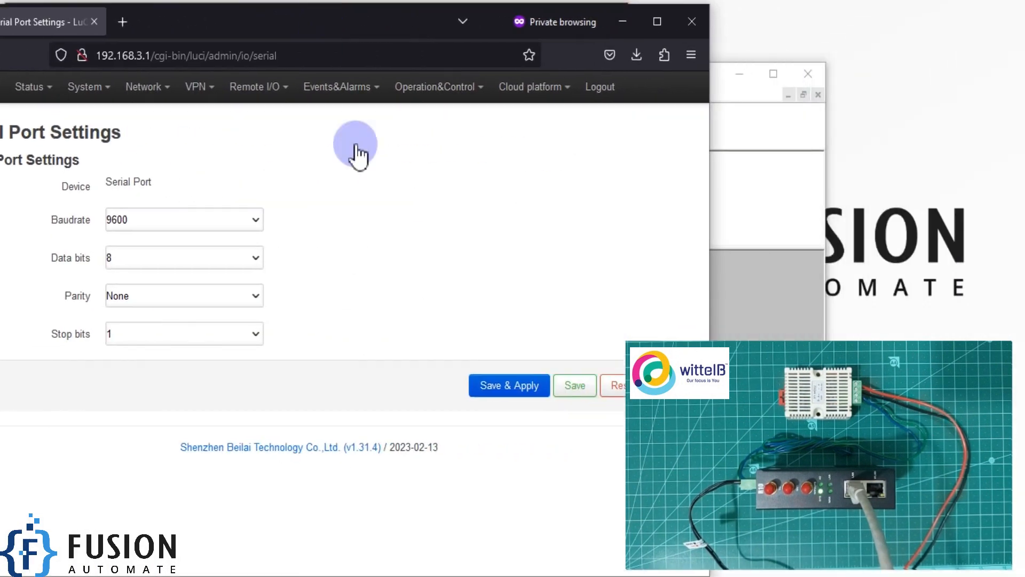
pyautogui.click(656, 32)
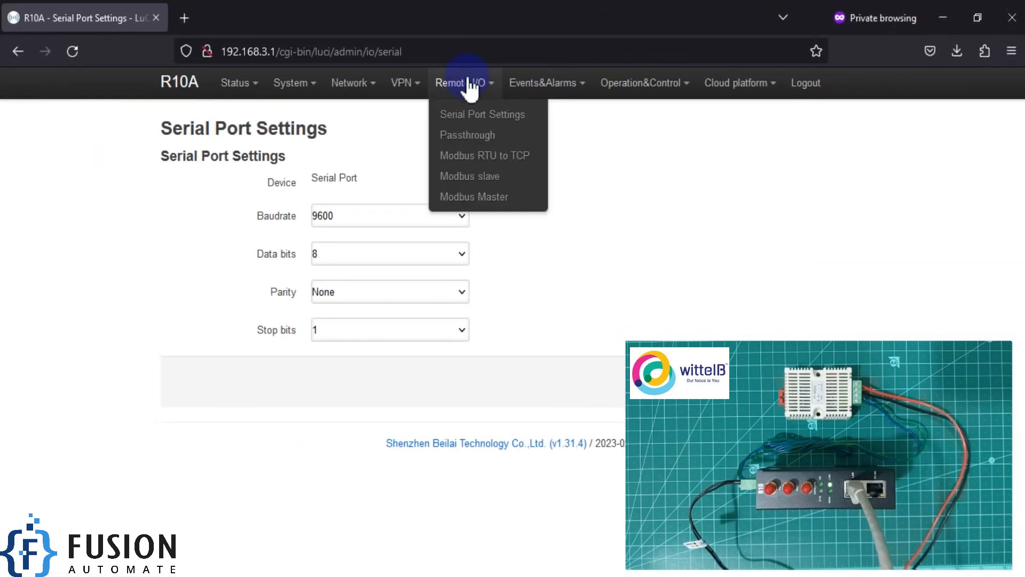
# Step: Review the device, net protocol type and port of the Modbus RTU to TCP entry, and dismiss its settings without saving
pyautogui.click(490, 156)
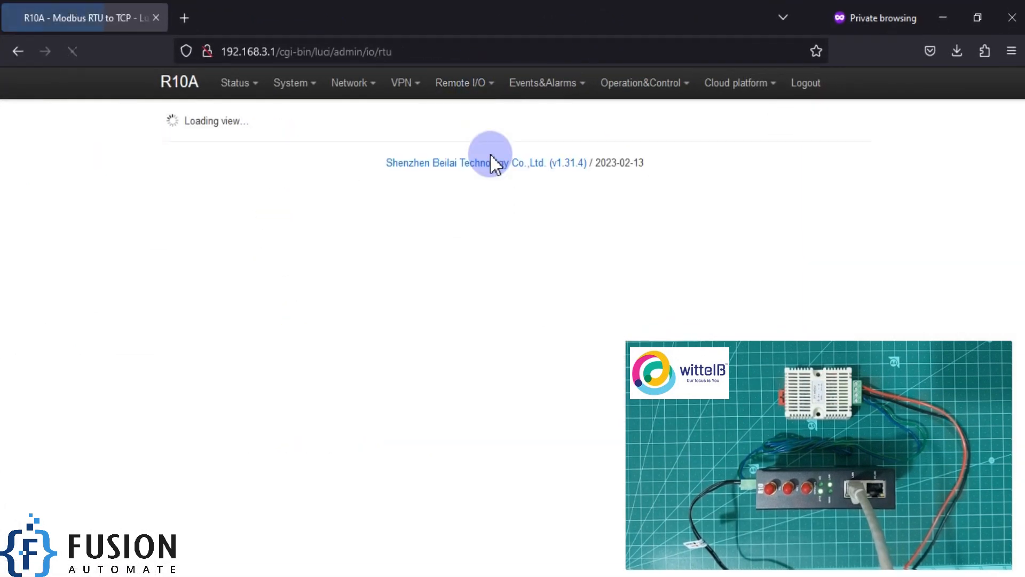
pyautogui.click(188, 264)
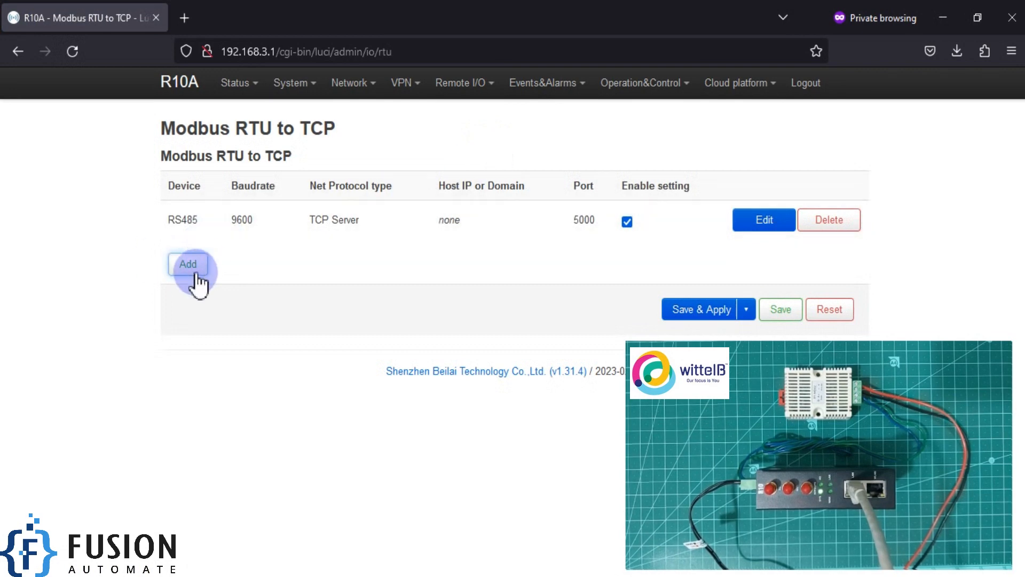
pyautogui.click(764, 223)
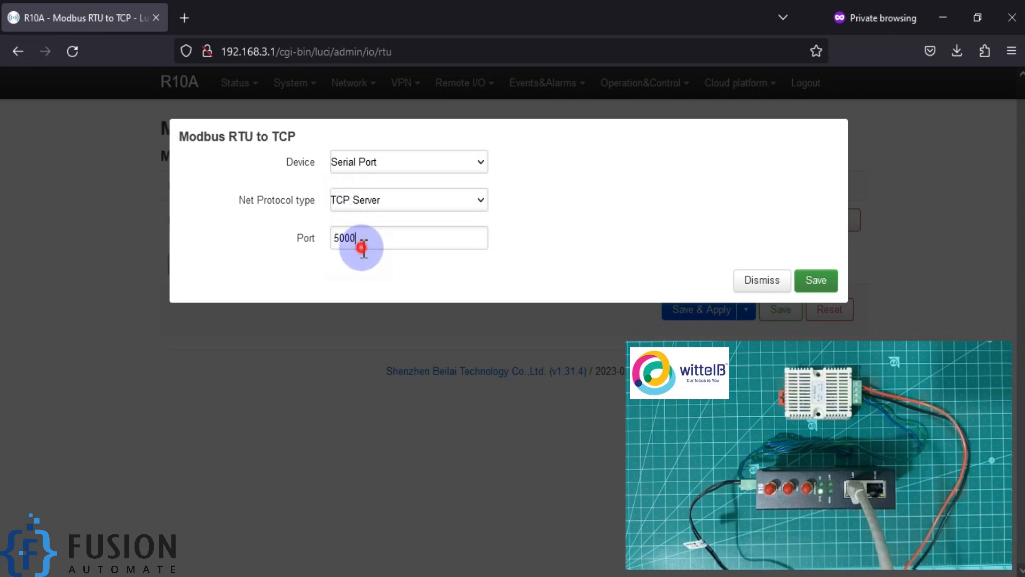
pyautogui.moveTo(366, 245); pyautogui.dragTo(328, 247)
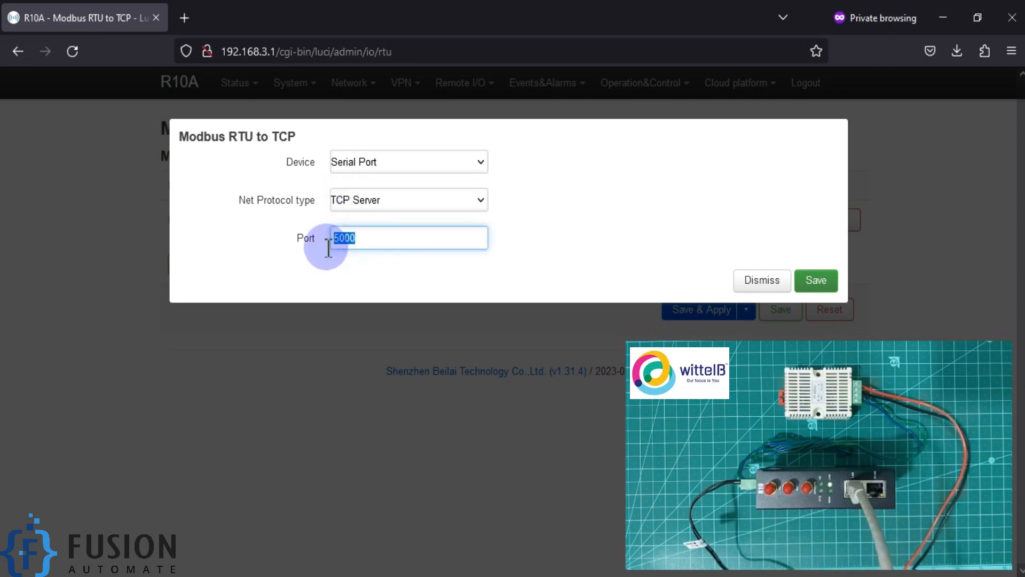
pyautogui.click(386, 240)
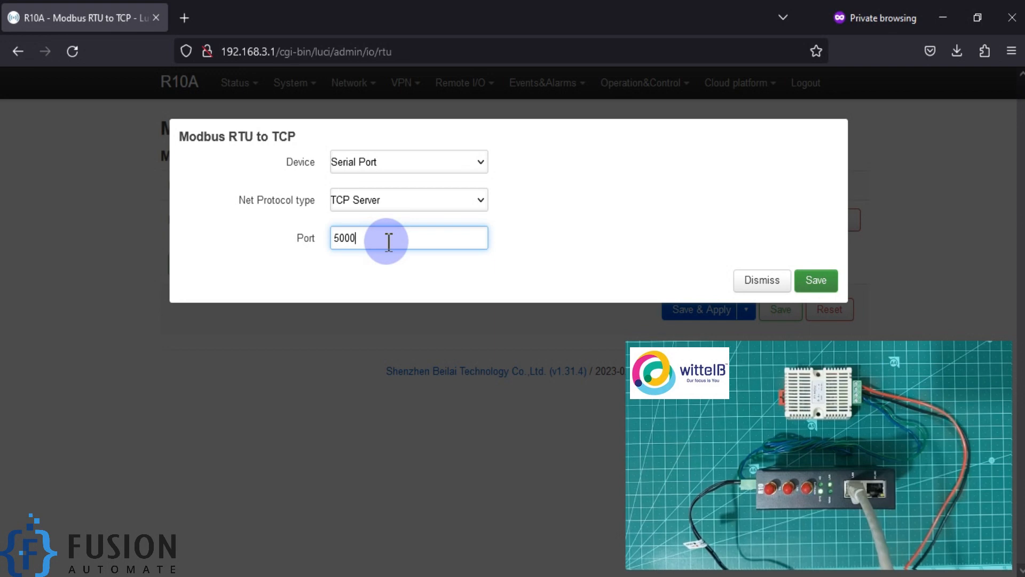
pyautogui.click(761, 279)
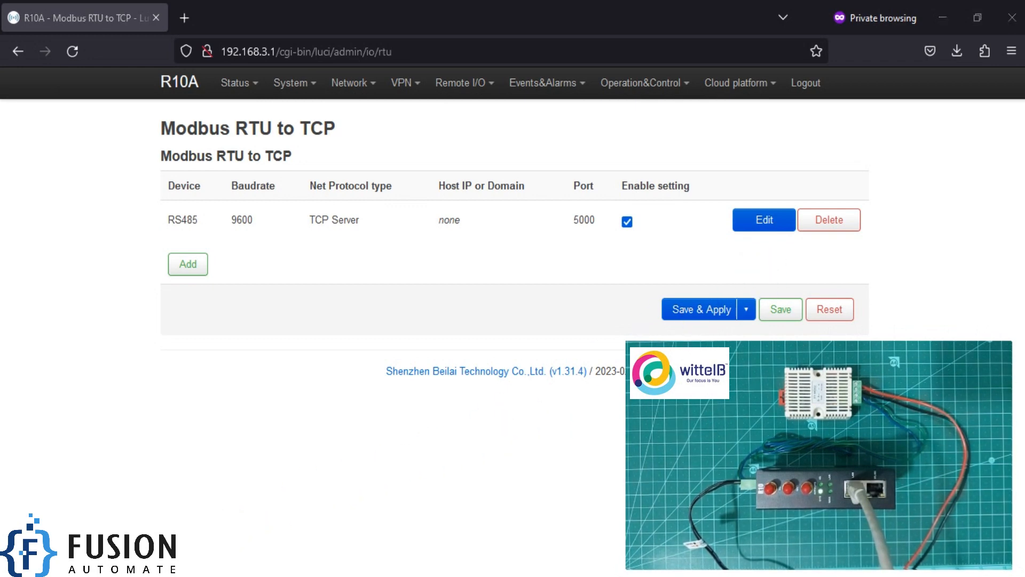
# Step: Switch back to ModScan32 and restart the counts of polls and valid slave responses from zero
pyautogui.click(250, 574)
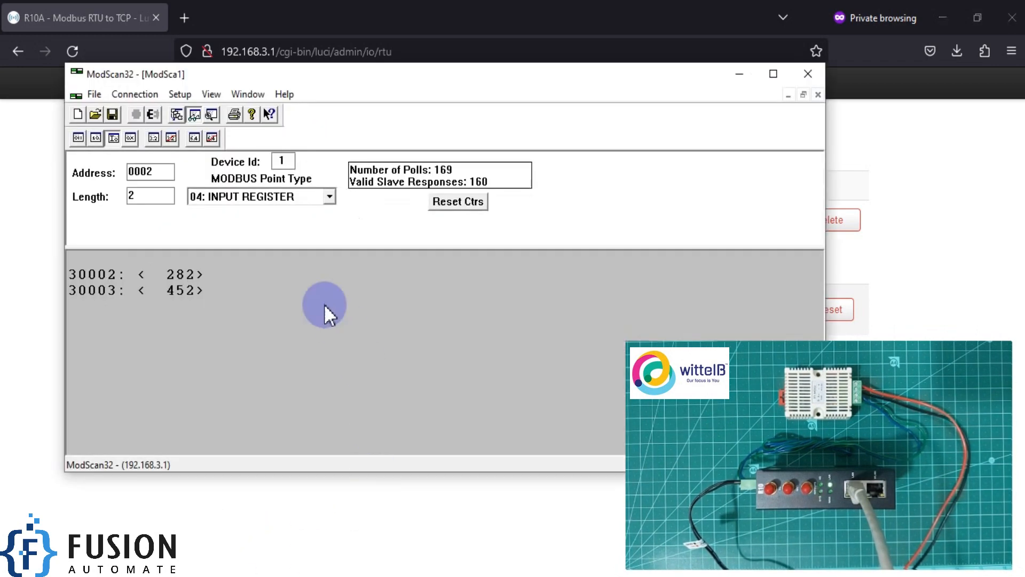
pyautogui.click(455, 203)
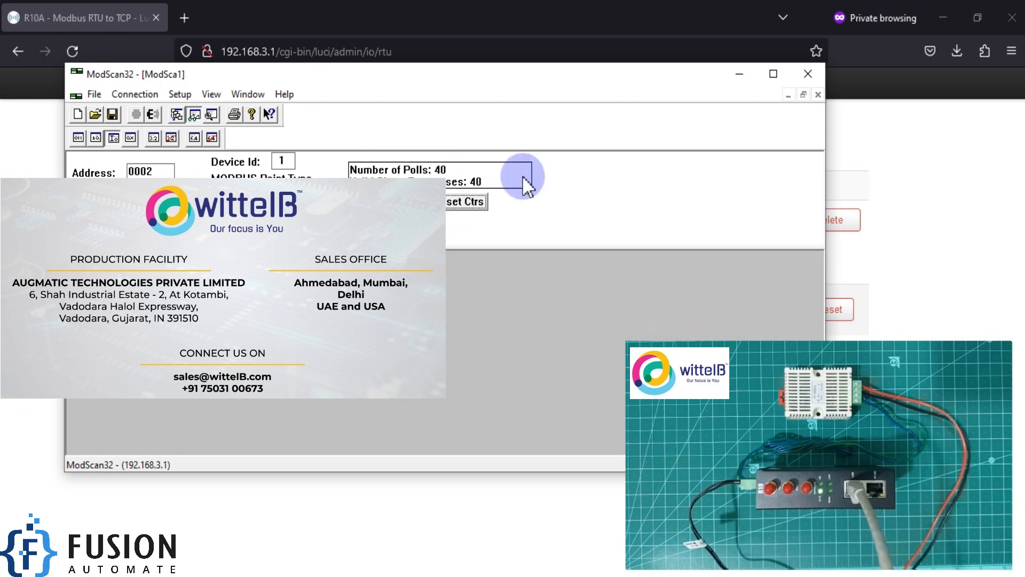
# Step: Minimize ModScan32, the browser and the wiring diagram image to show the desktop
pyautogui.click(740, 73)
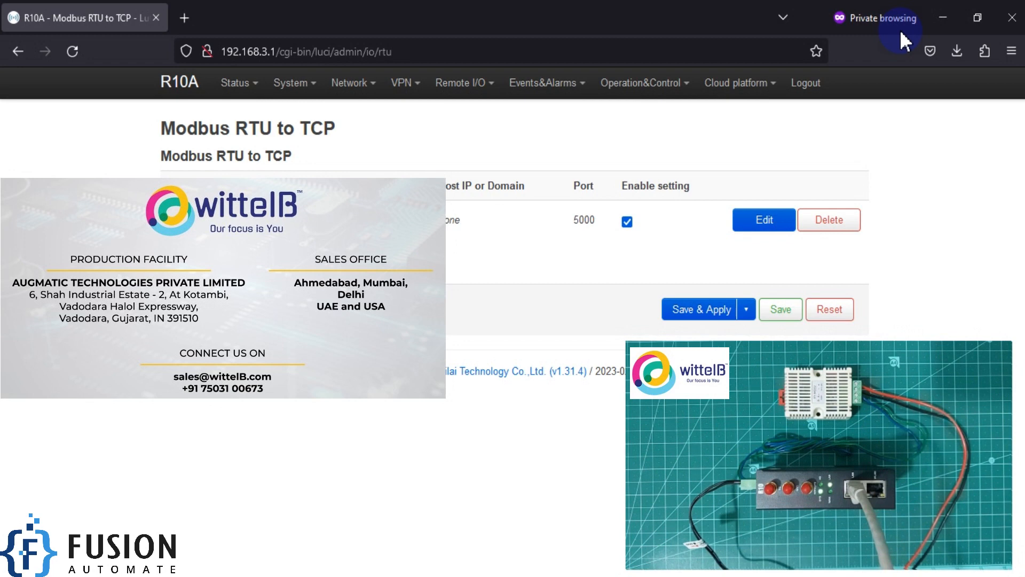
pyautogui.click(941, 17)
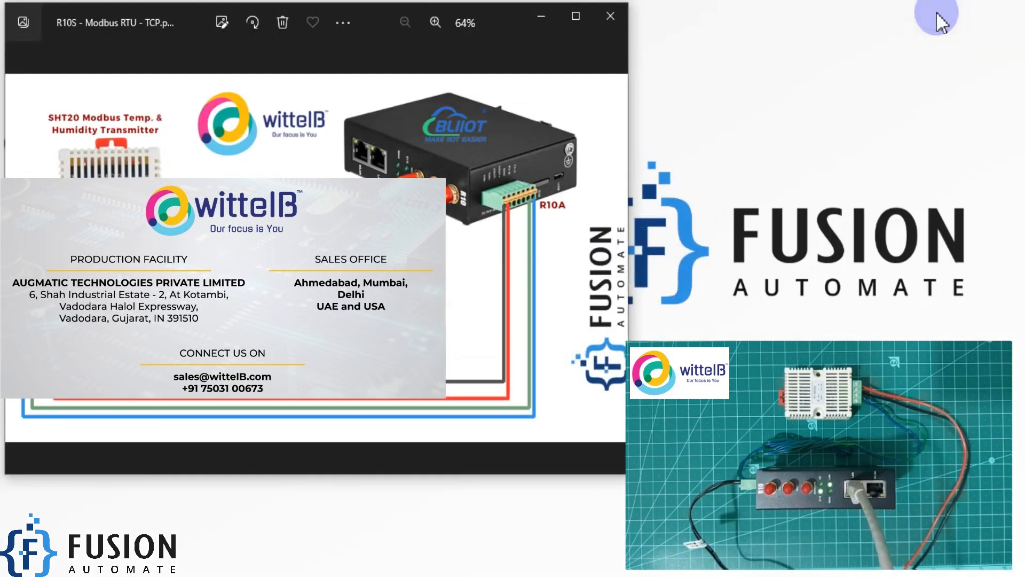
pyautogui.click(543, 17)
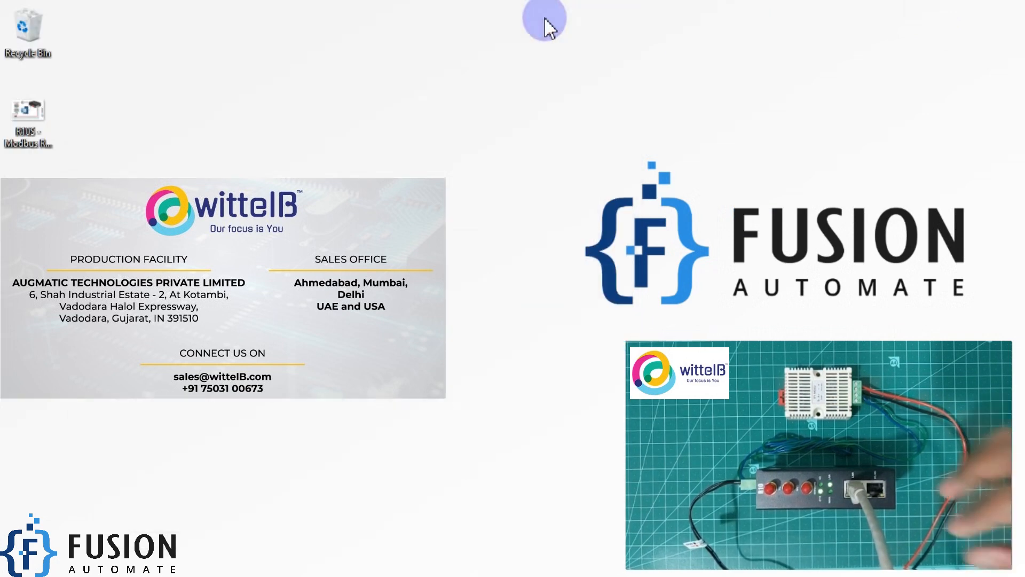